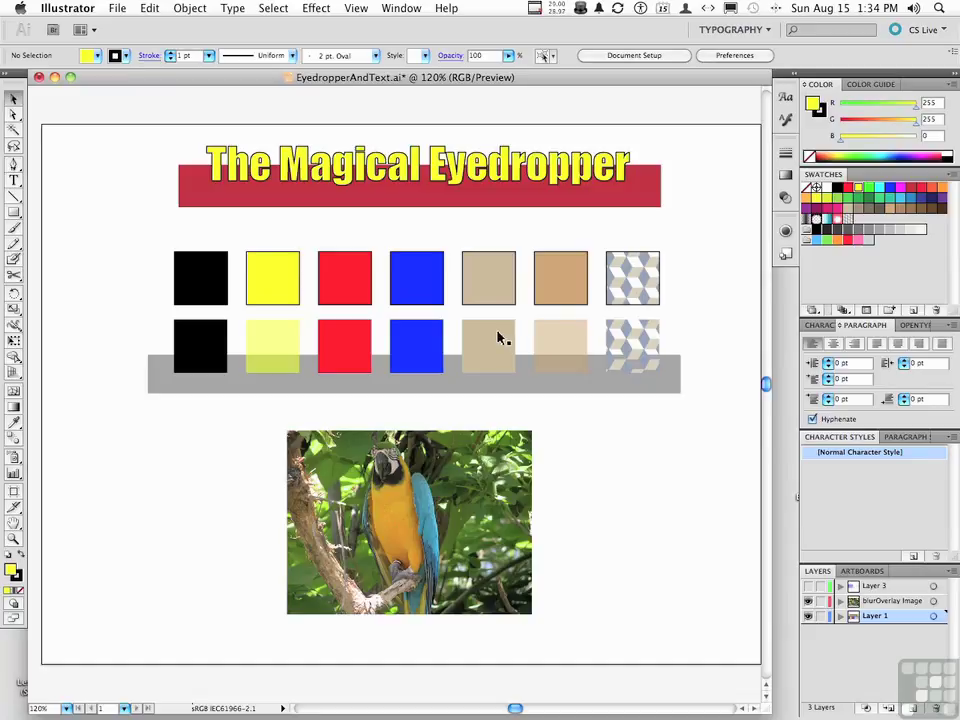
- Select the title text and use the Eyedropper to sample the red squares without and with an outline
click(459, 175)
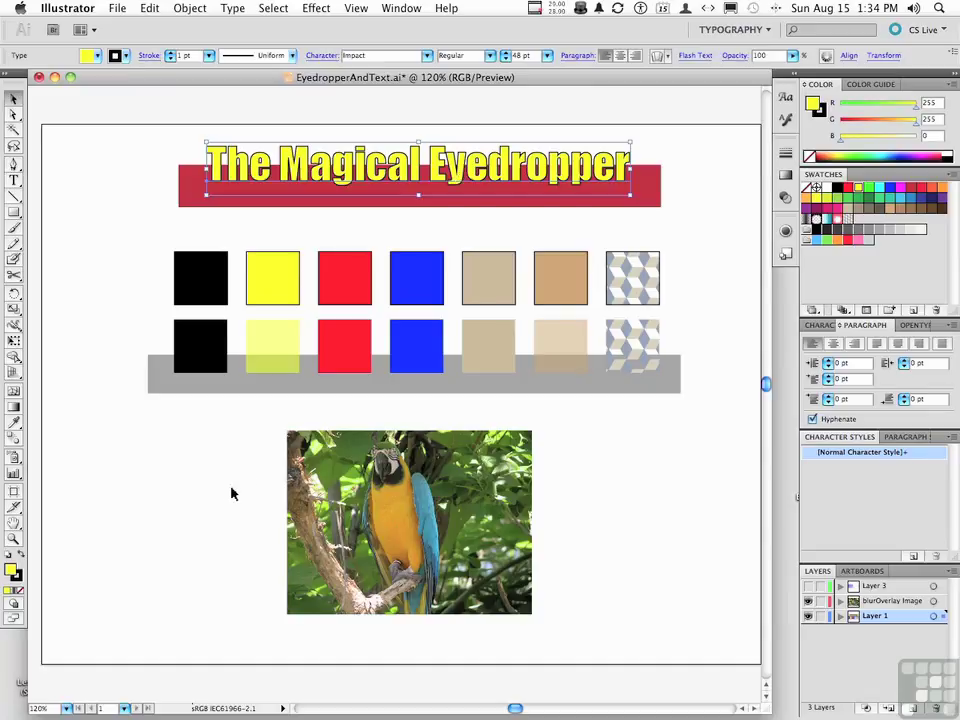
click(14, 424)
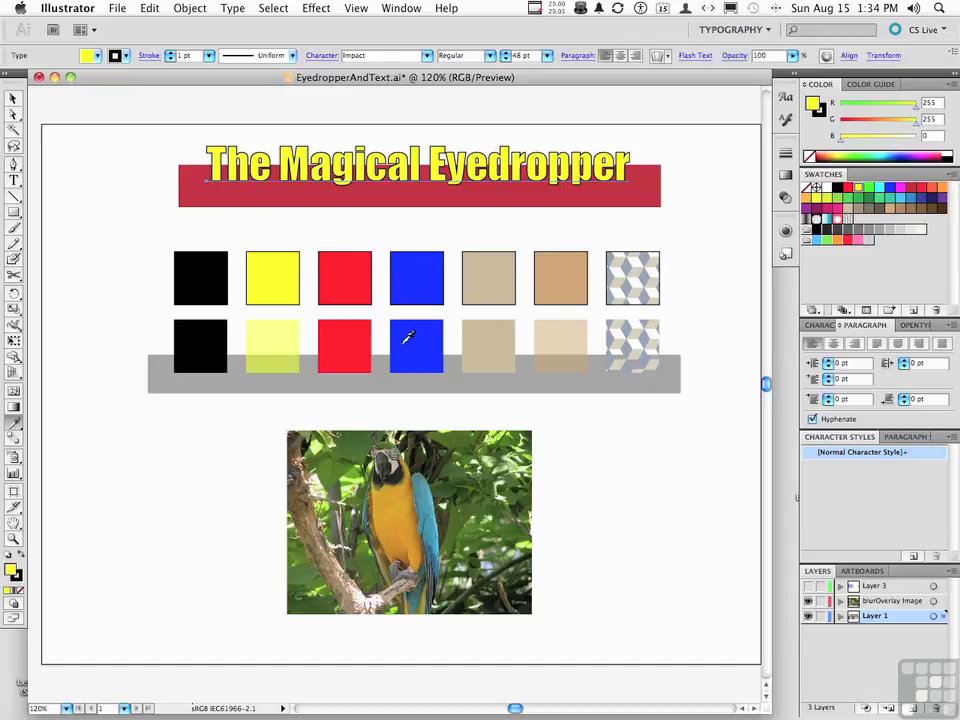
click(352, 342)
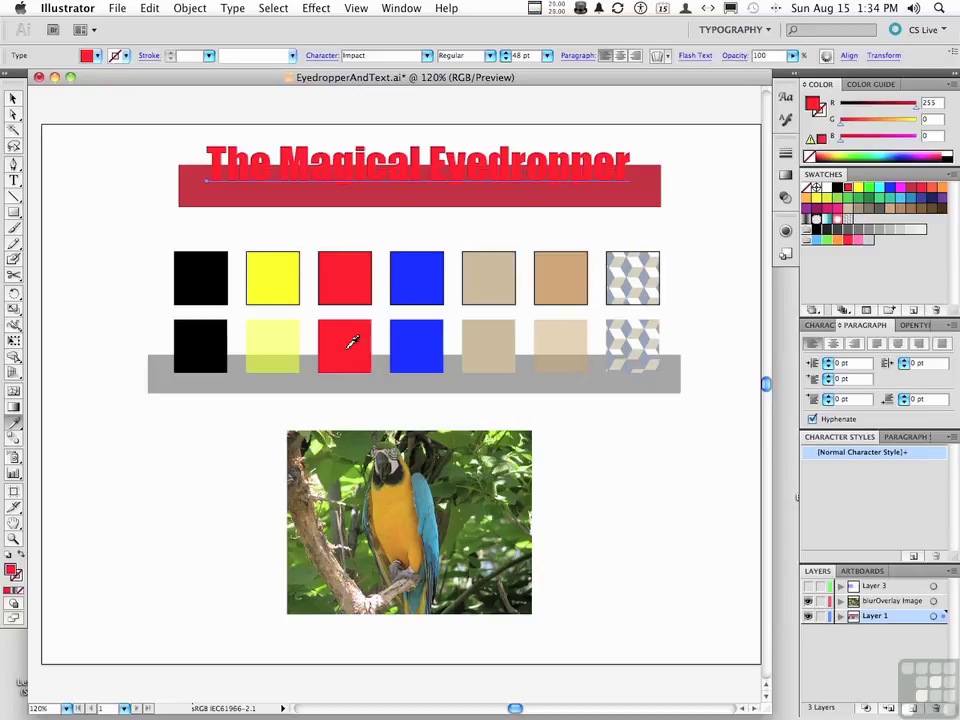
click(350, 278)
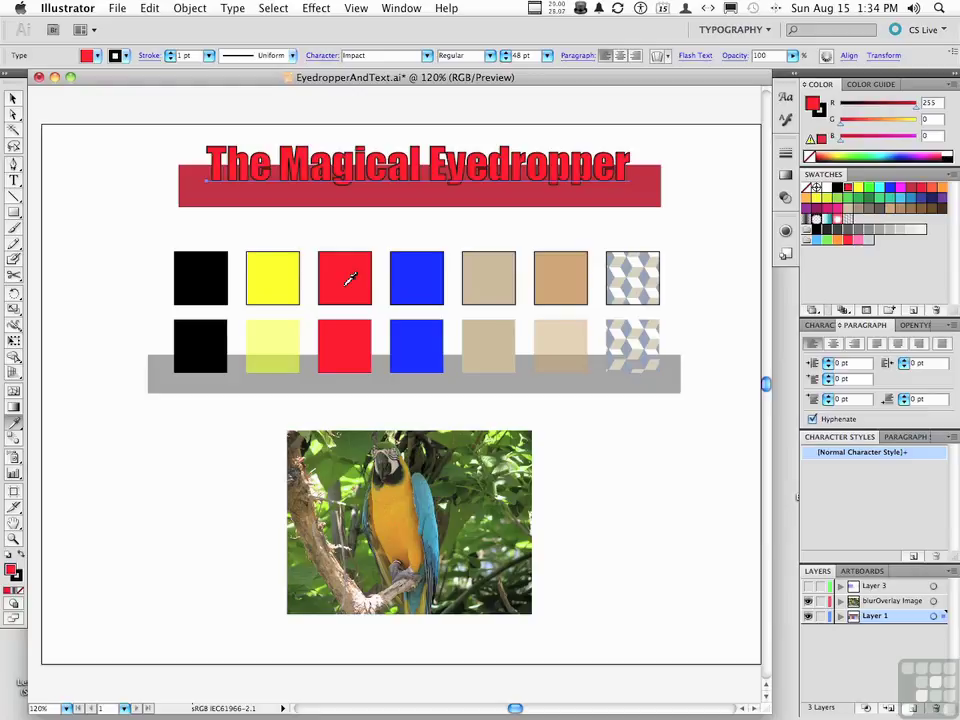
click(366, 328)
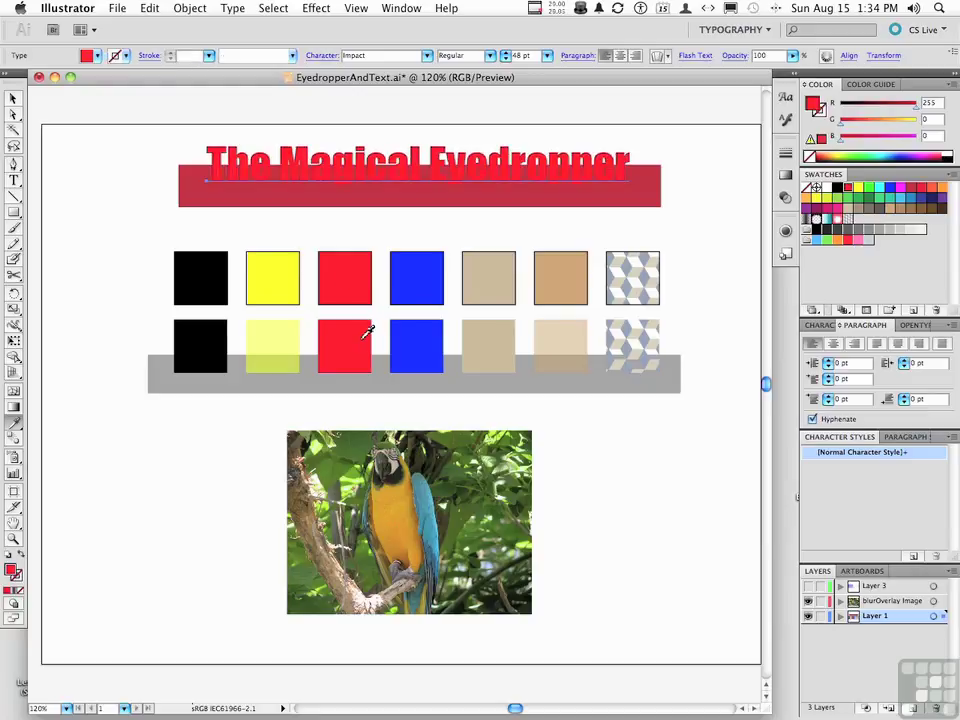
- Apply the looks of the blue squares, the outlined yellow square and the semi-transparent yellow square to the title with the Eyedropper
click(418, 333)
click(418, 275)
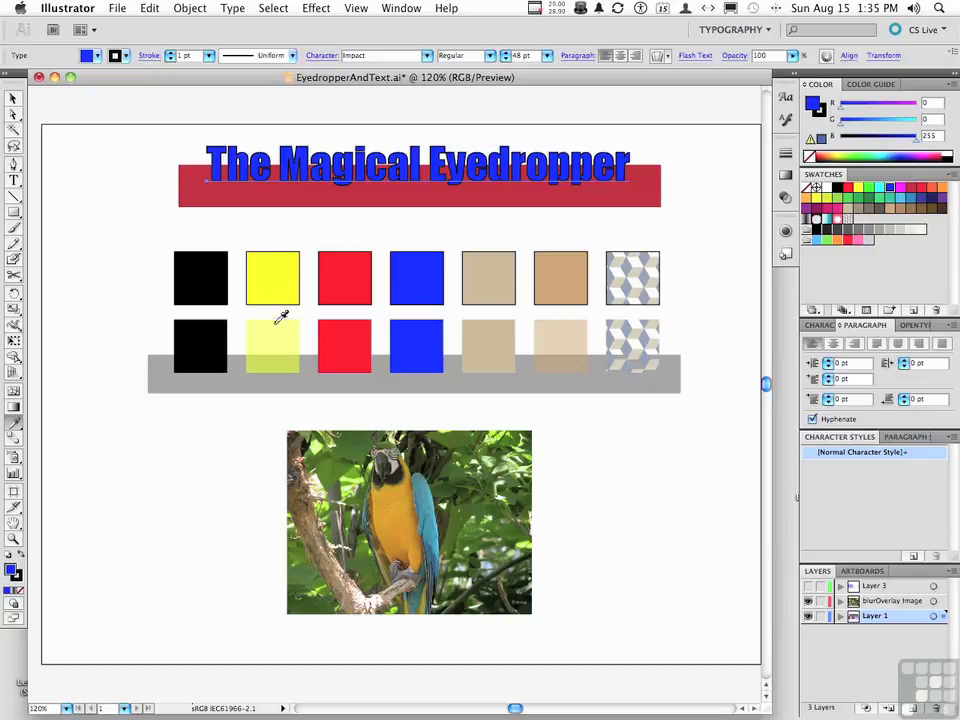
click(276, 277)
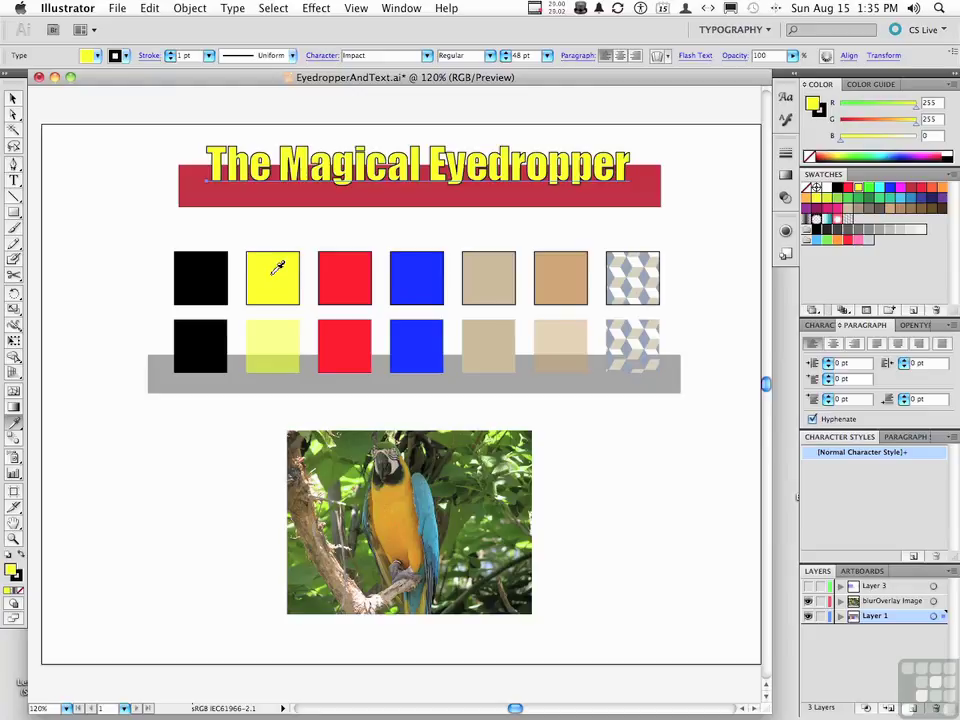
click(277, 330)
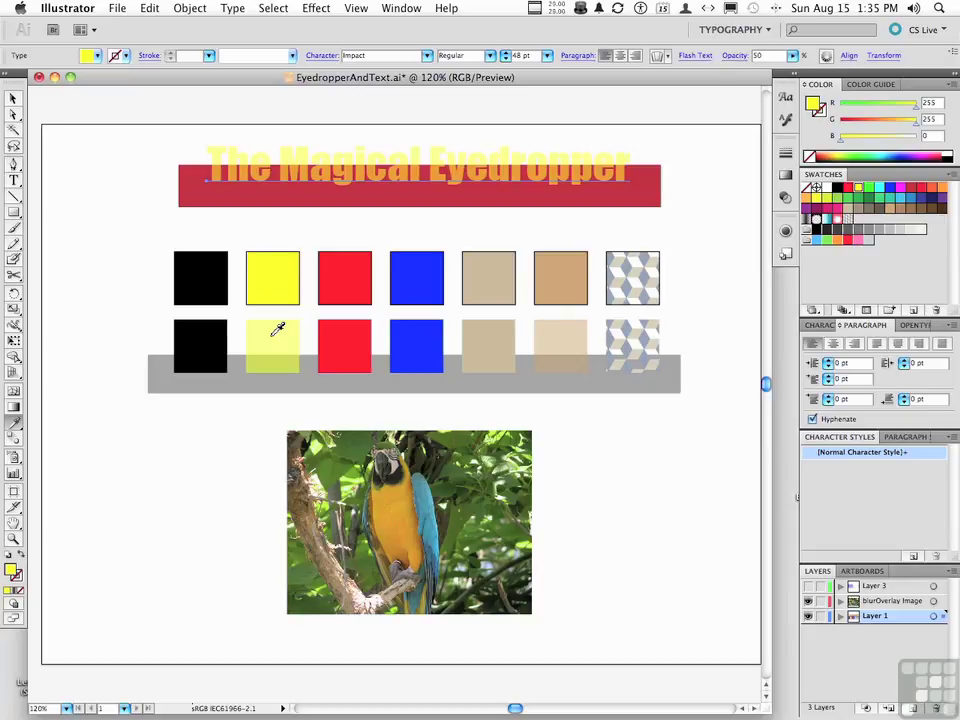
- Apply the looks of both cube-pattern squares, the pale tan square and the outlined tan-orange square to the title with the Eyedropper
click(641, 274)
click(643, 328)
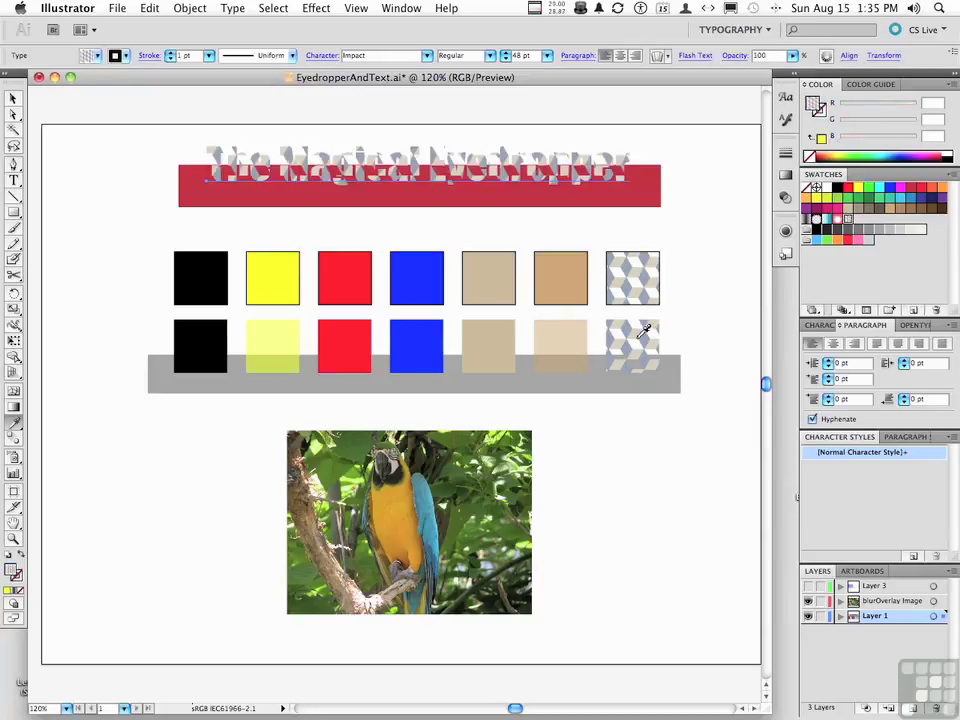
click(576, 330)
click(569, 274)
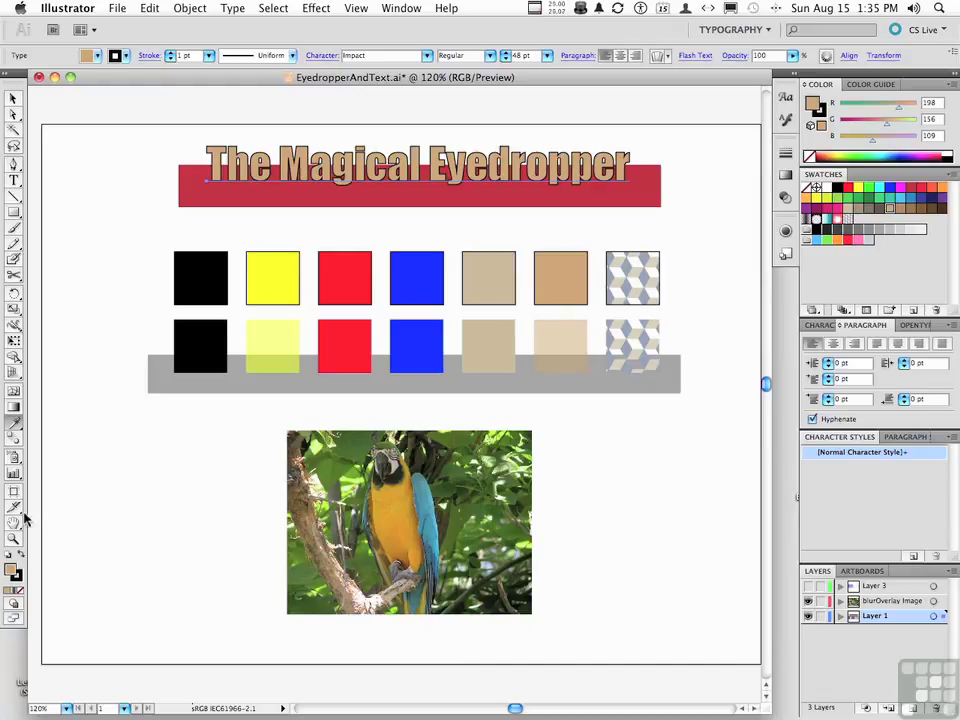
- Review the Eyedropper options and the raster sample sizes, keeping 3 x 3 Average
click(13, 424)
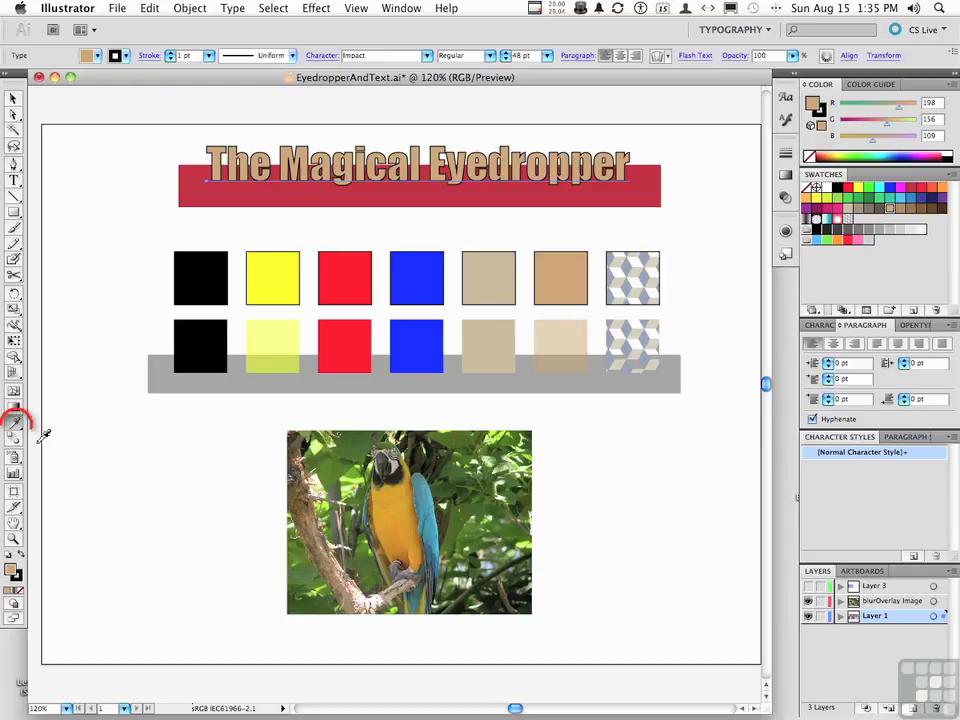
double_click(13, 424)
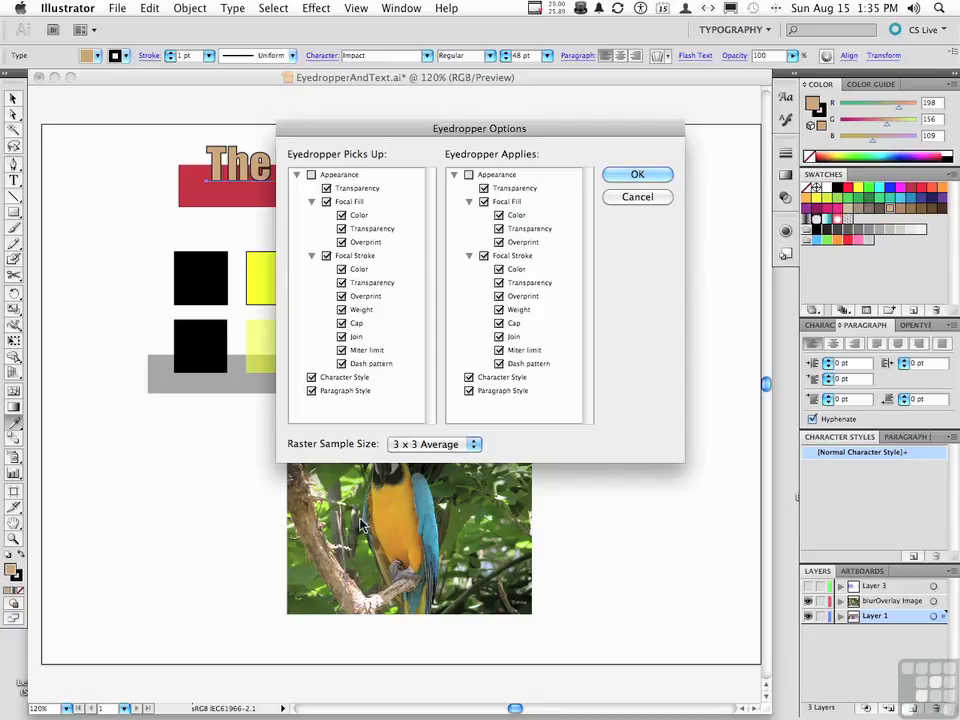
click(446, 446)
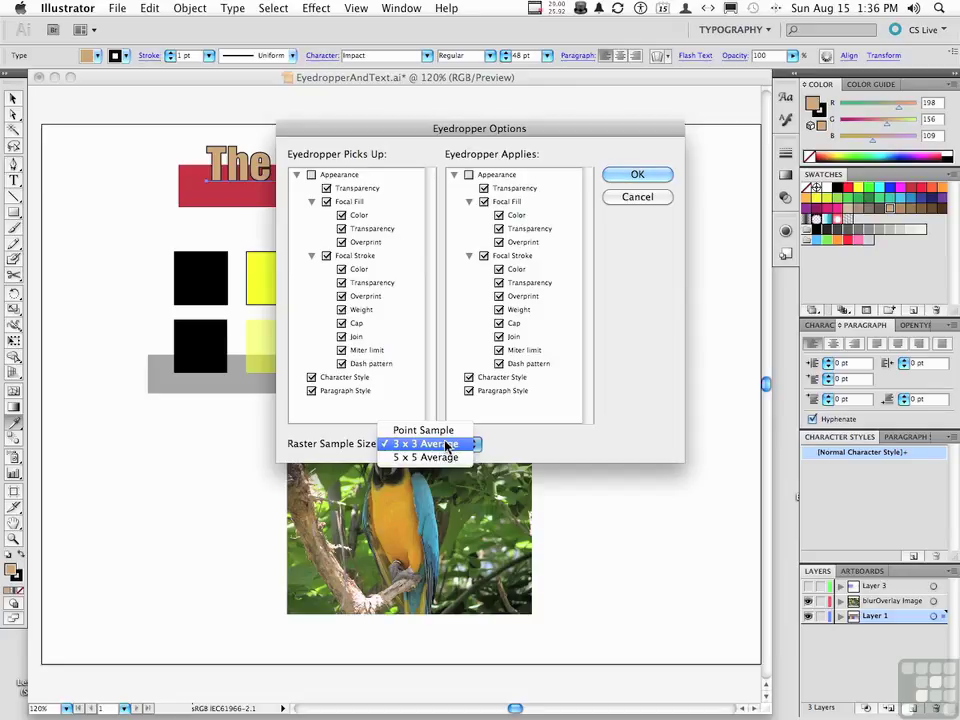
click(447, 446)
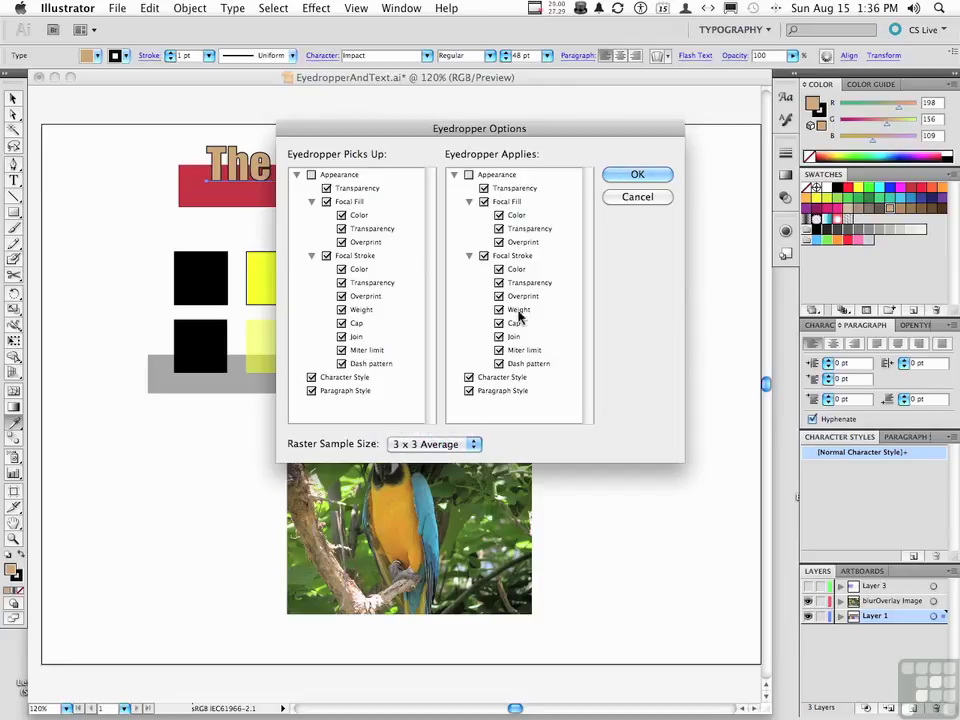
click(636, 178)
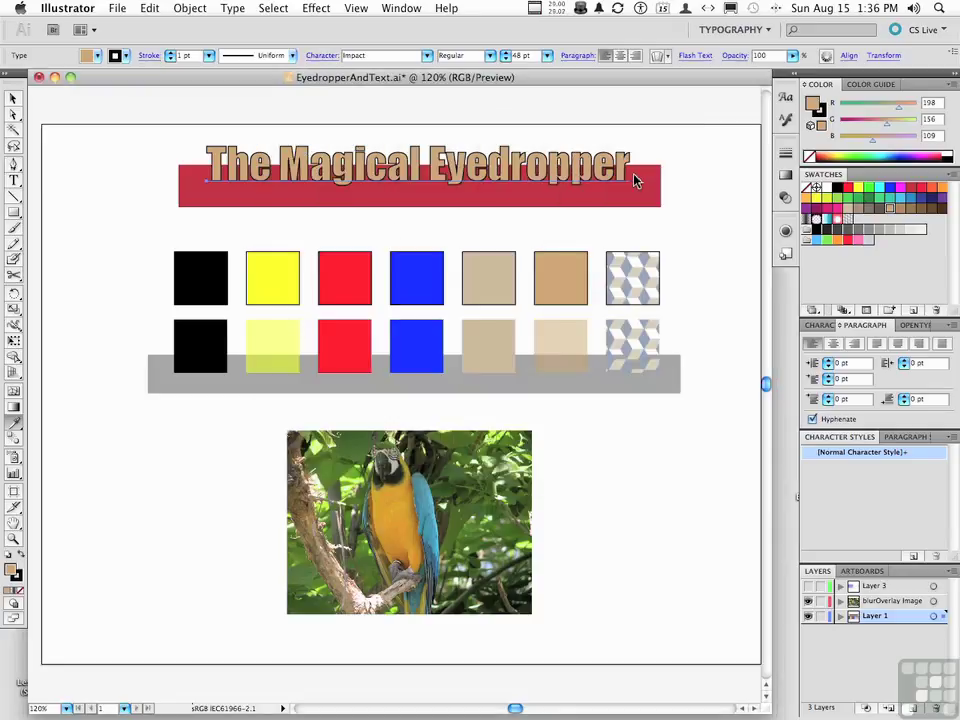
- Color the title by sampling the parrot's orange chest and its blue wing in the photo
click(398, 504)
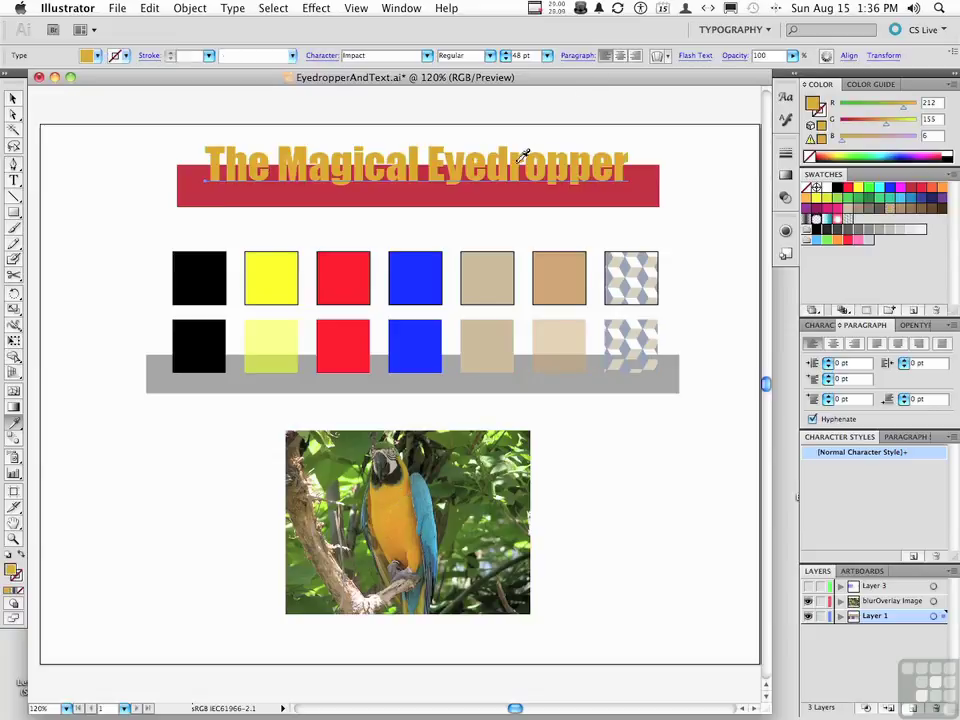
click(433, 488)
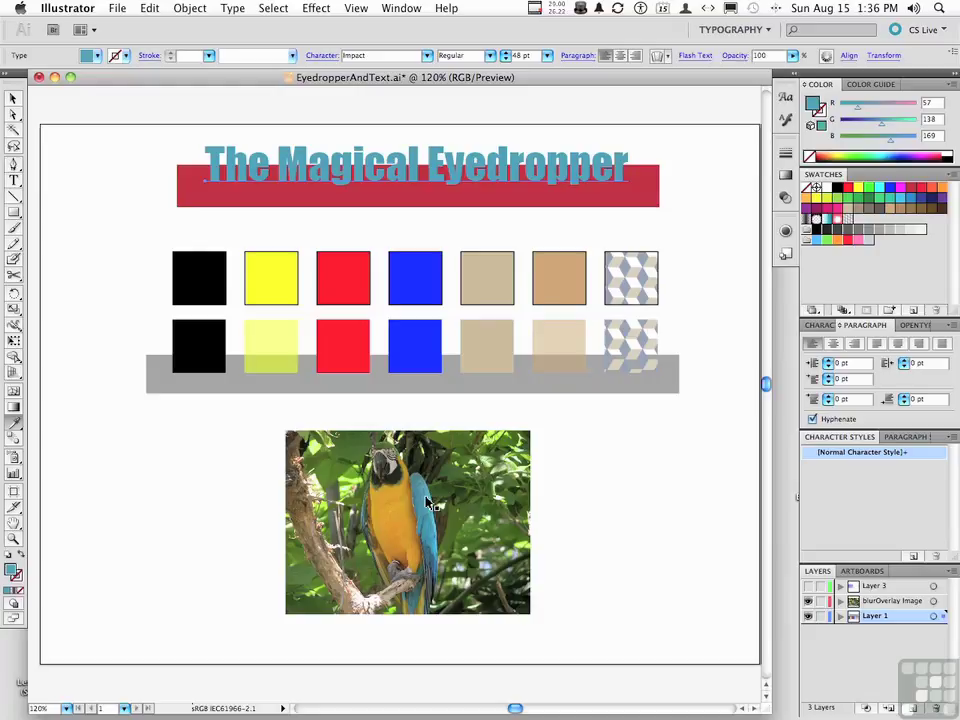
- Hide the blurOverlay Image layer, show Layer 3, and inspect the text formatting of its two text blocks
click(808, 600)
click(808, 586)
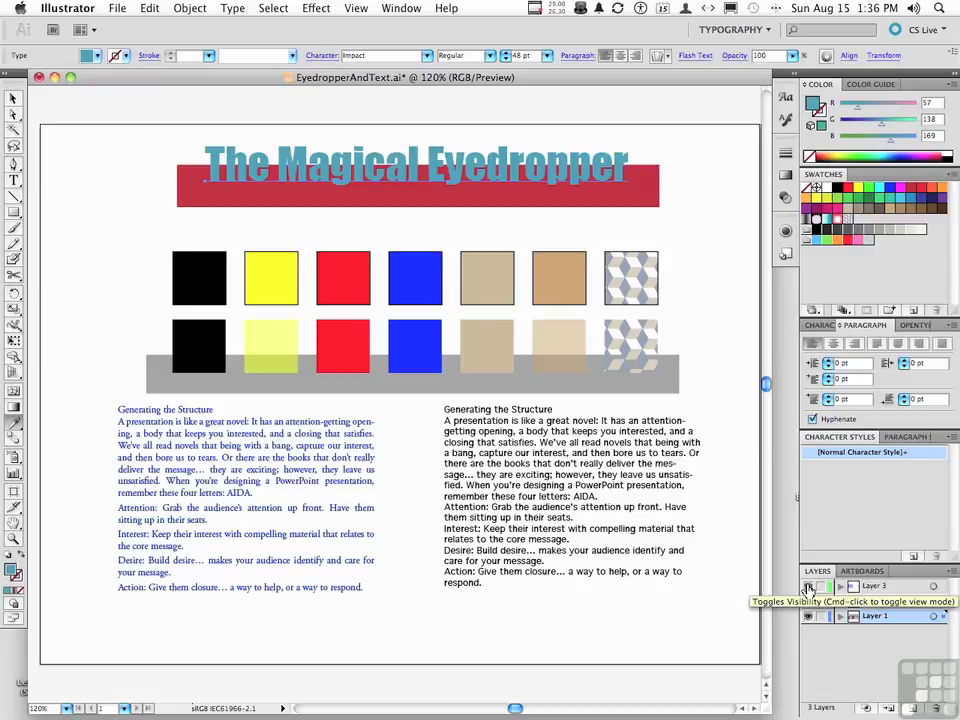
click(14, 180)
click(221, 457)
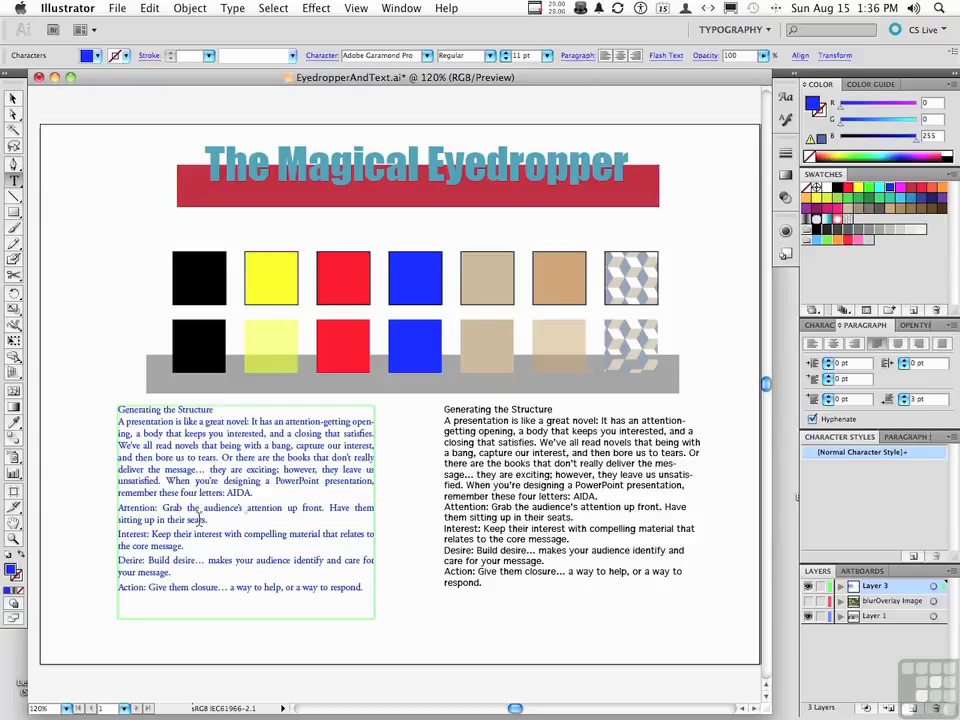
click(557, 474)
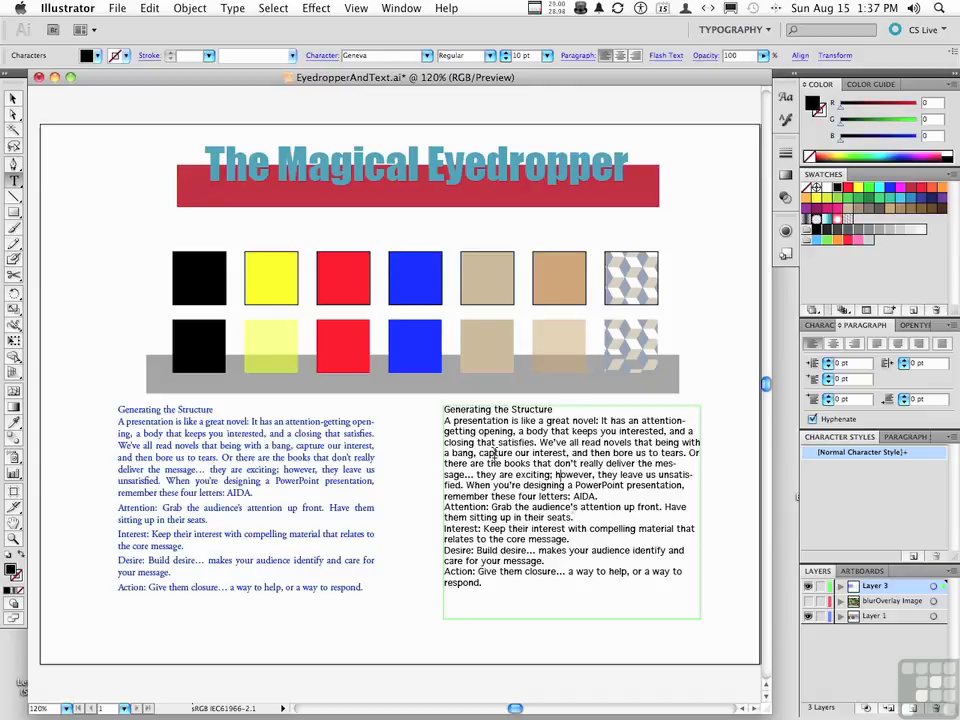
- Check the character and paragraph style settings in the Eyedropper options and accept them as they are
click(14, 426)
double_click(14, 426)
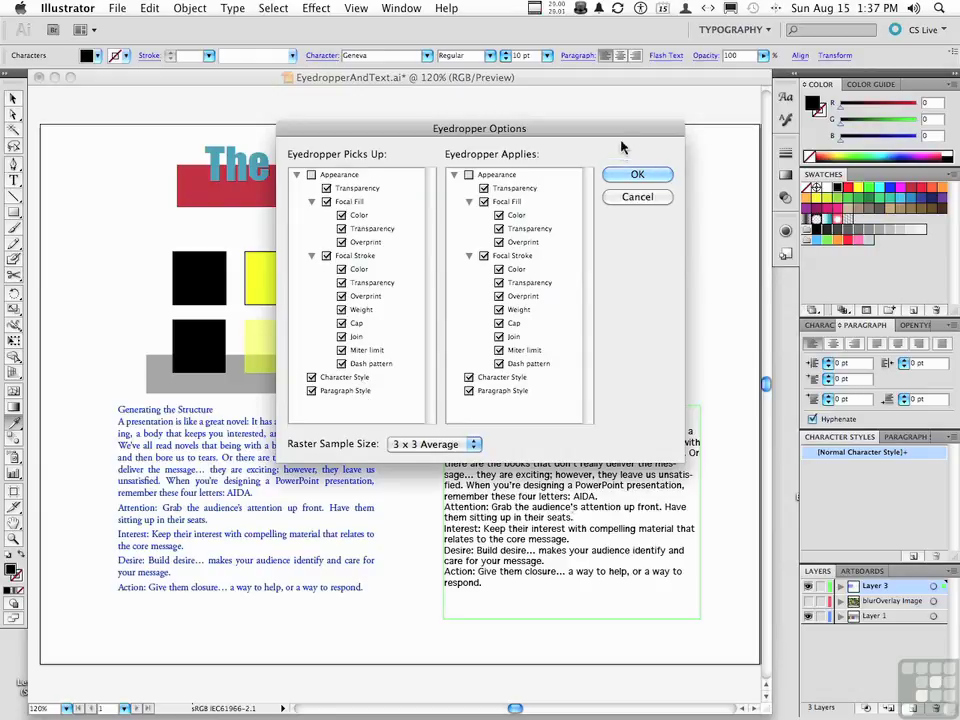
click(630, 175)
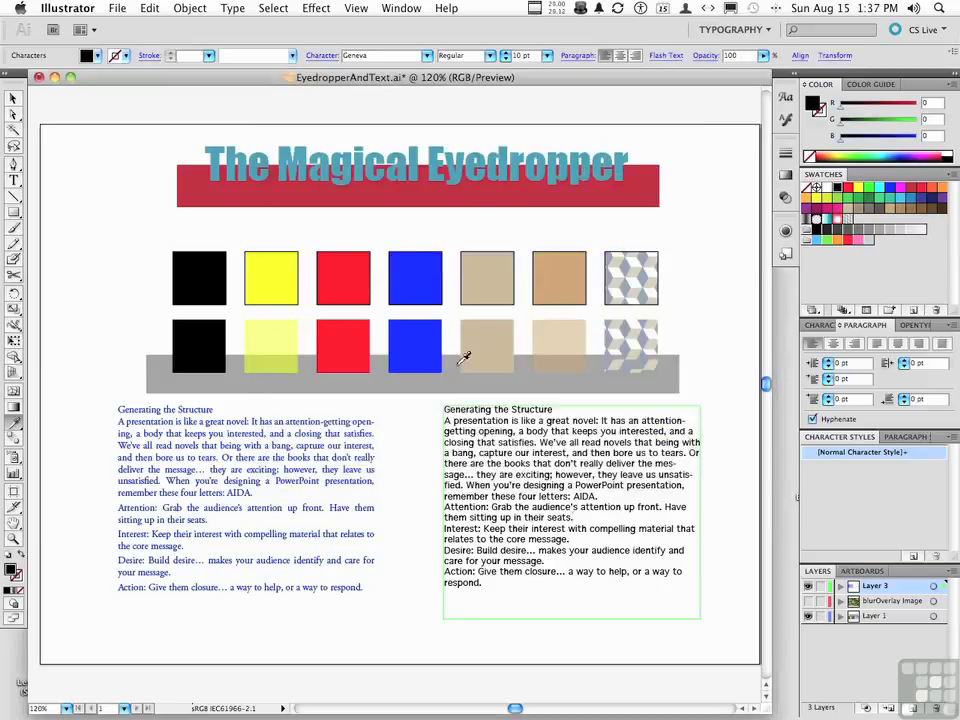
- With nothing selected, sample the blue justified text block's formatting and apply it to the black text block with the Eyedropper
key(v)
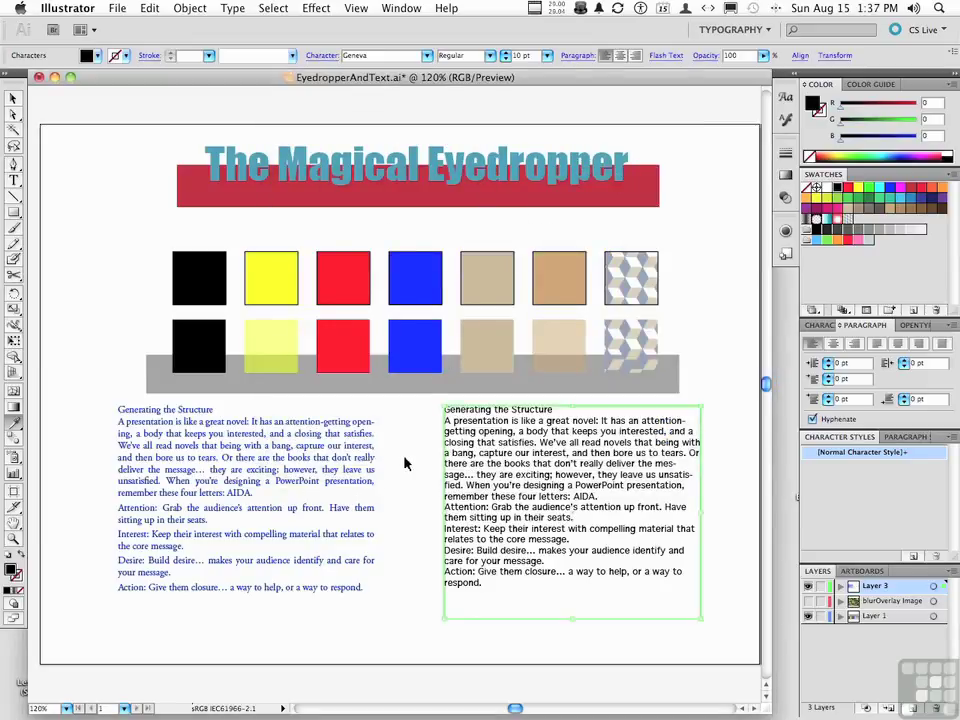
click(405, 463)
key(i)
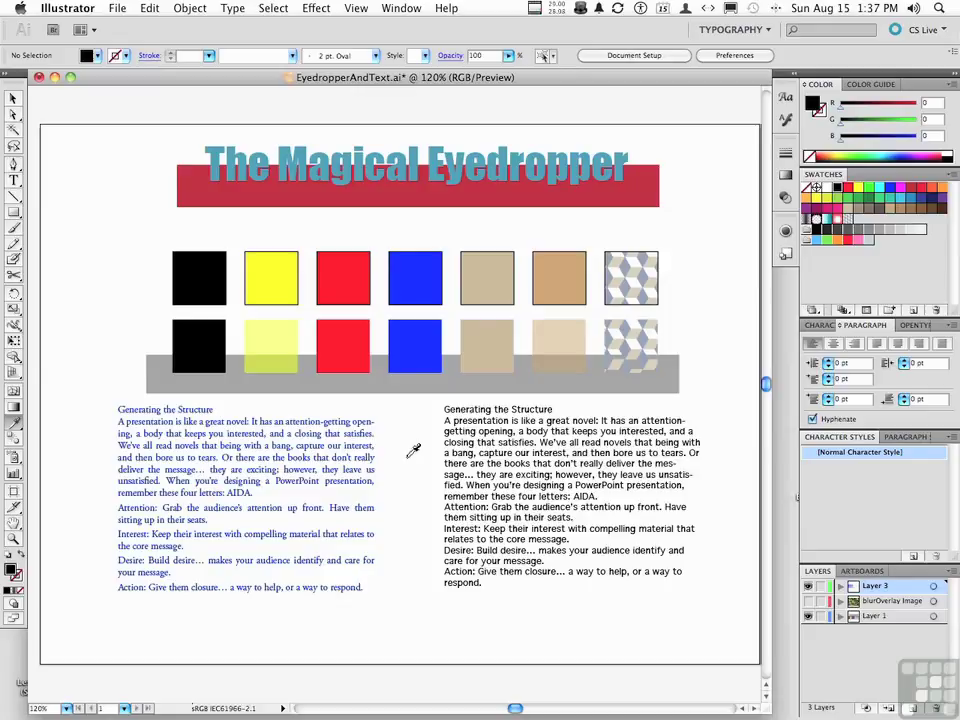
click(255, 452)
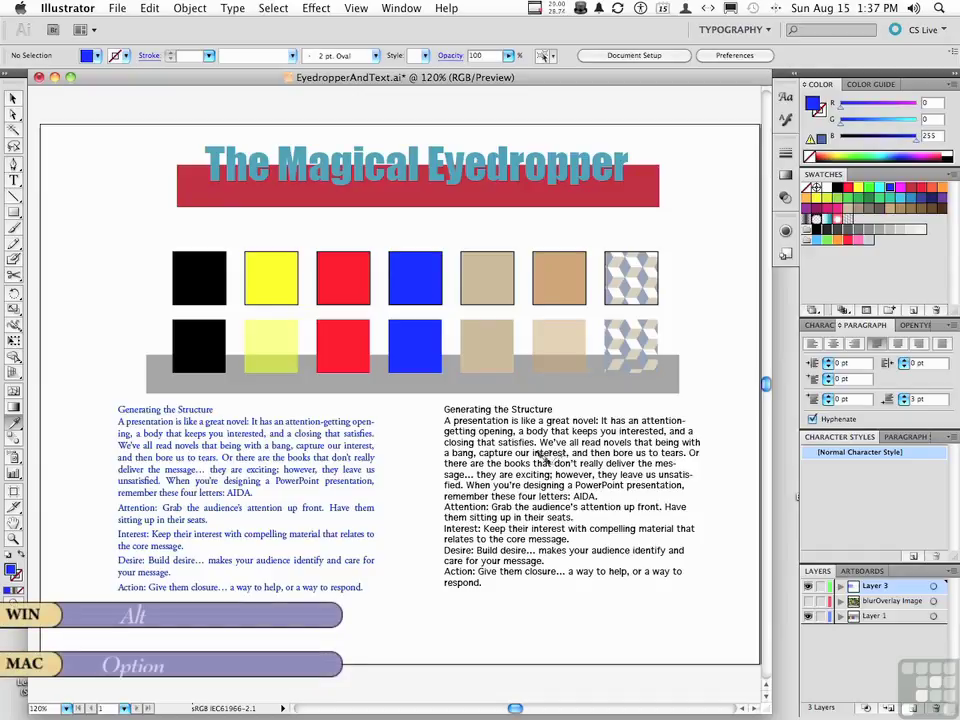
alt+click(540, 455)
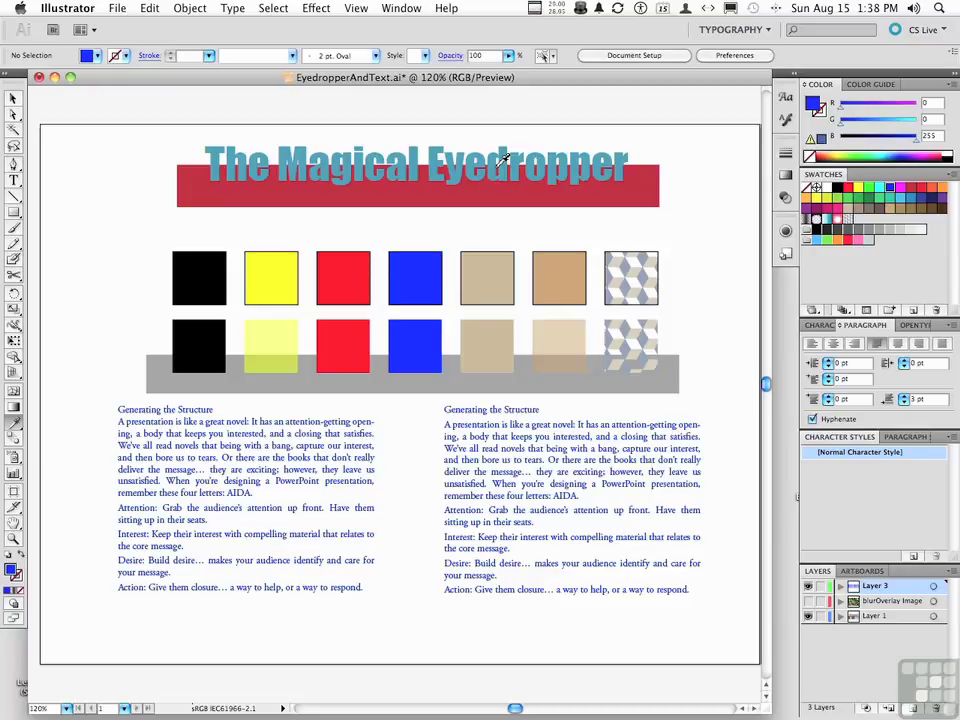
- With nothing selected, sample the outlined yellow square and apply its fill and stroke to the title
click(495, 265)
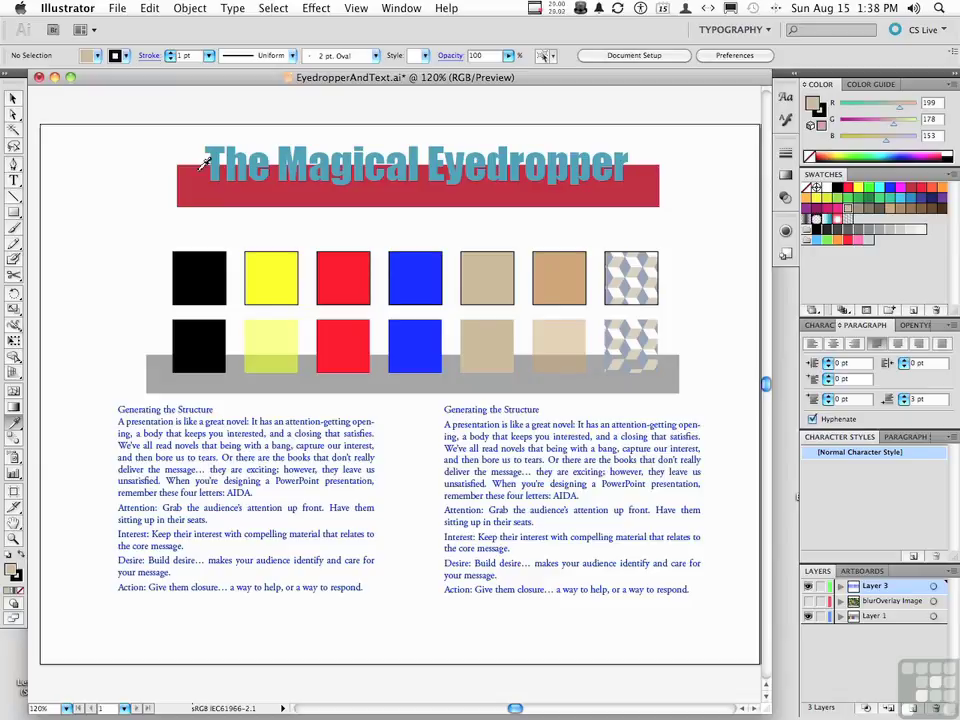
click(279, 279)
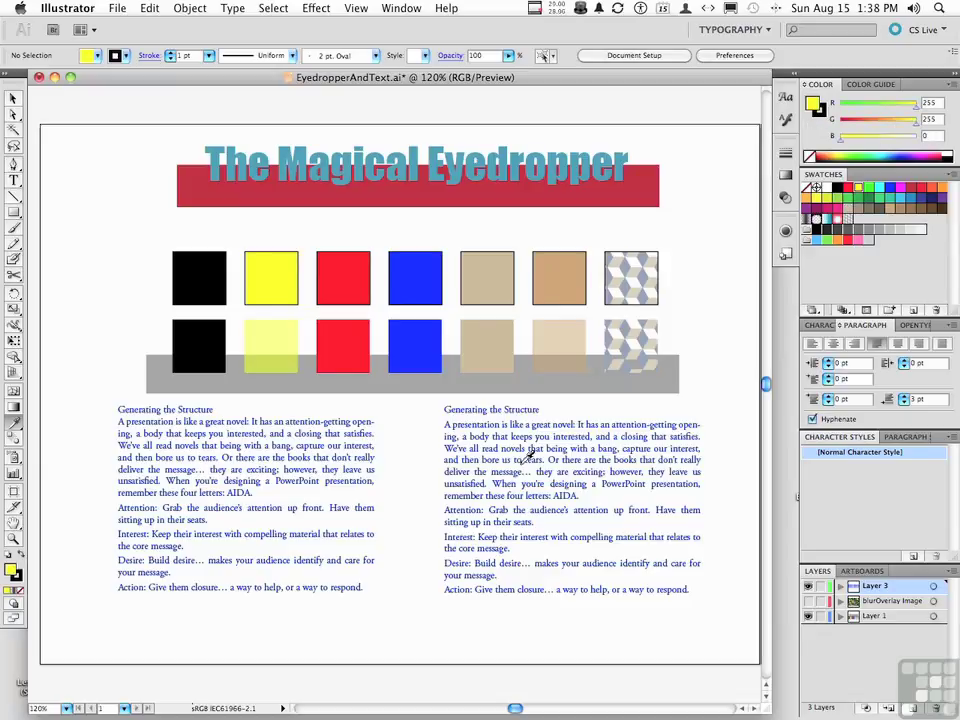
click(215, 165)
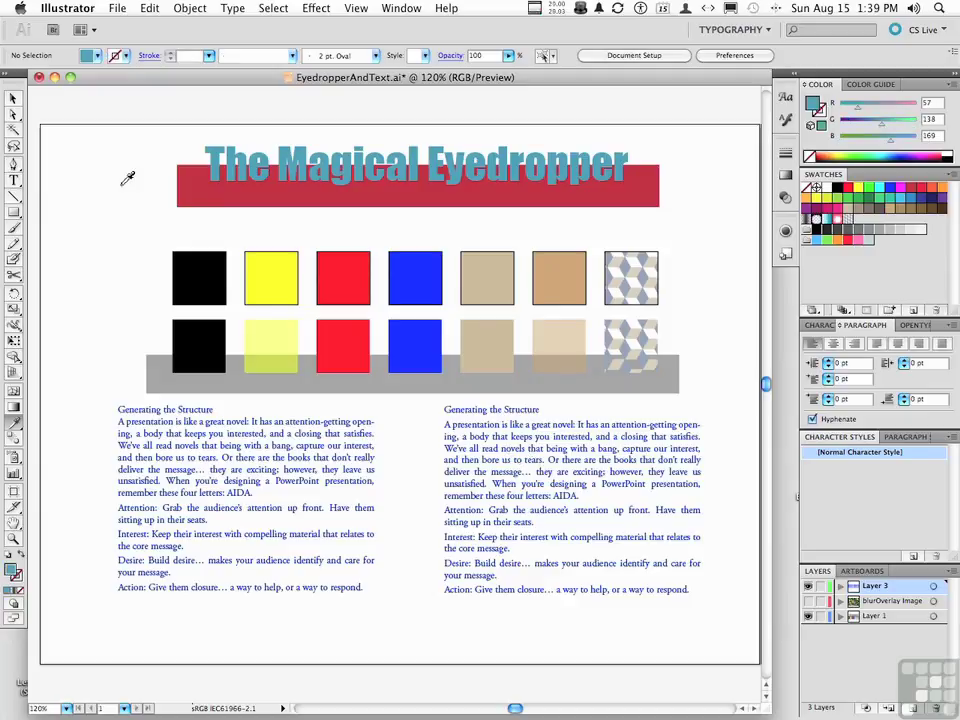
click(282, 272)
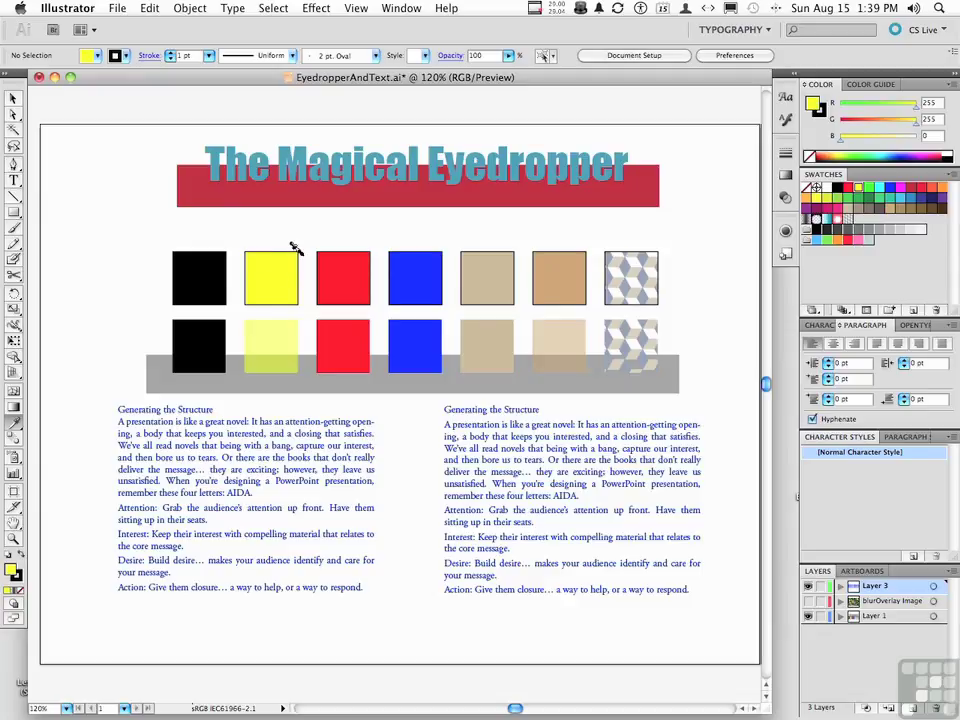
alt+click(338, 164)
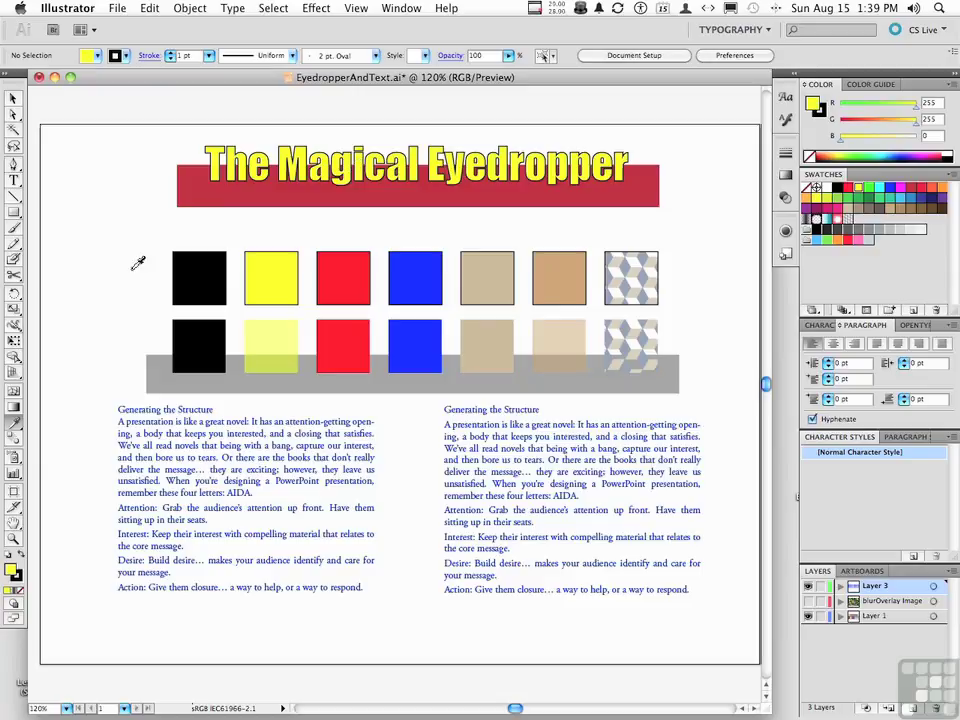
- Open the Eyedropper options
double_click(14, 428)
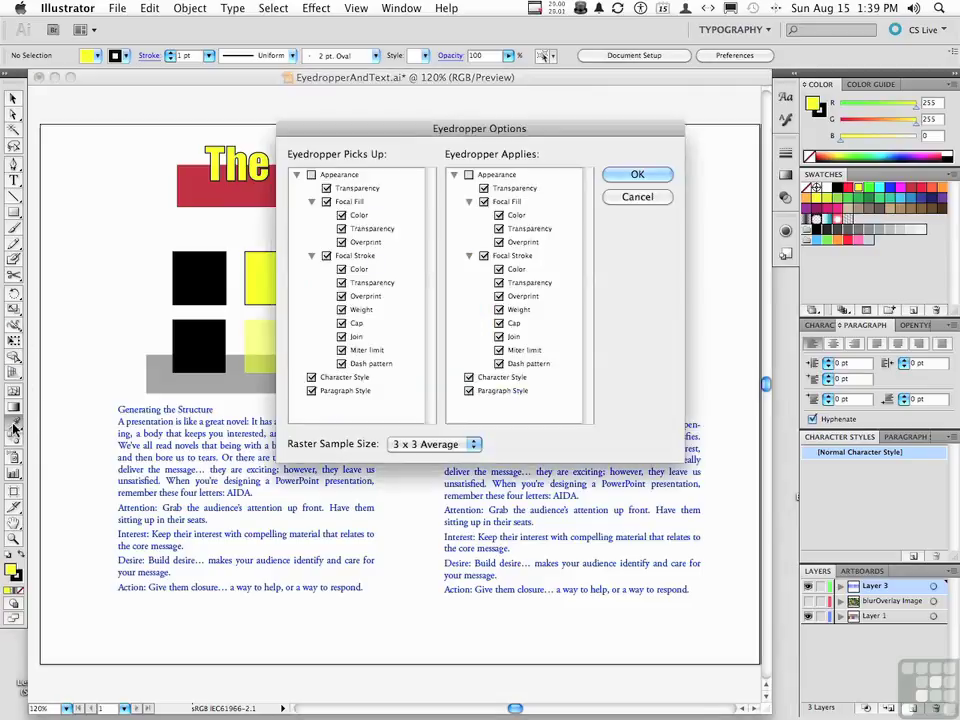